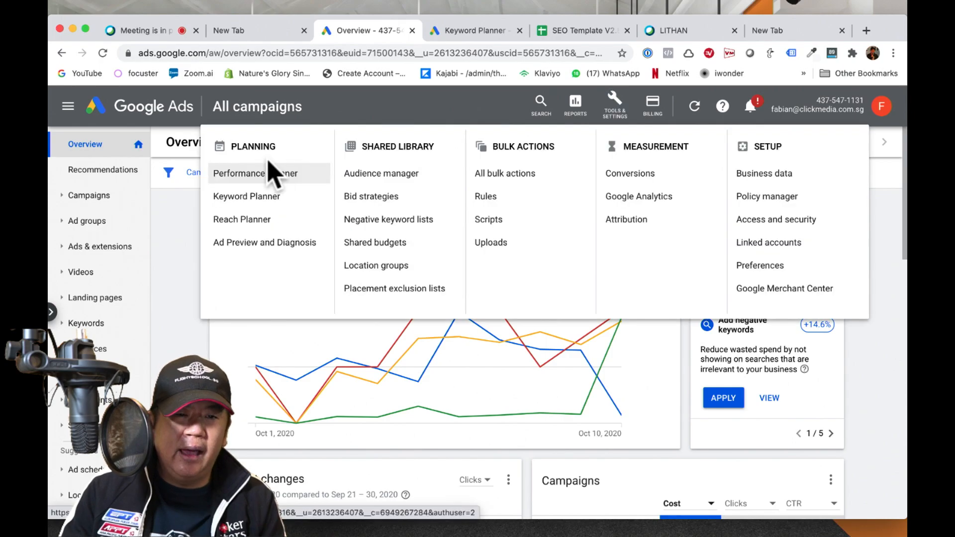
Step: Open Keyword Planner and start discovering new keywords from keywords rather than a website
{"action": "left_click", "coordinate": [247, 197]}
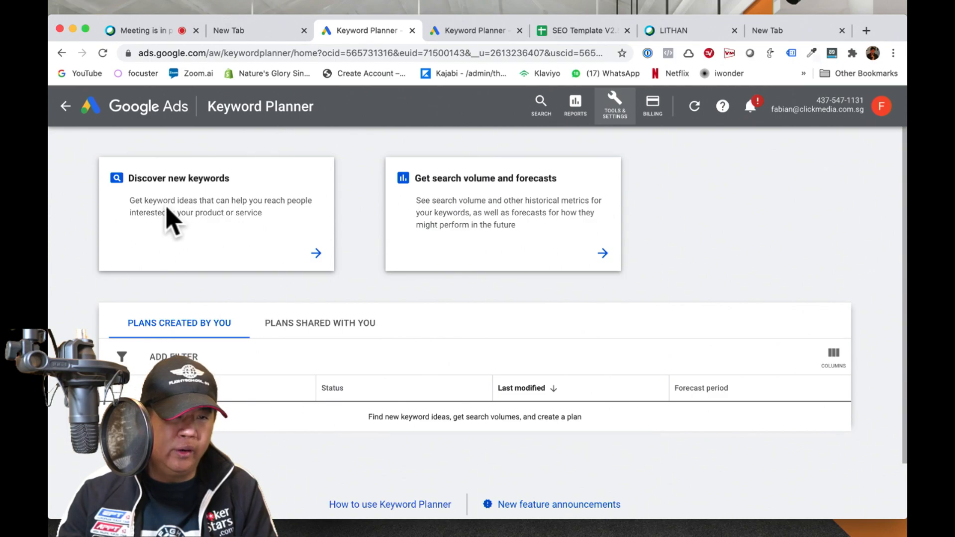
{"action": "left_click", "coordinate": [122, 184]}
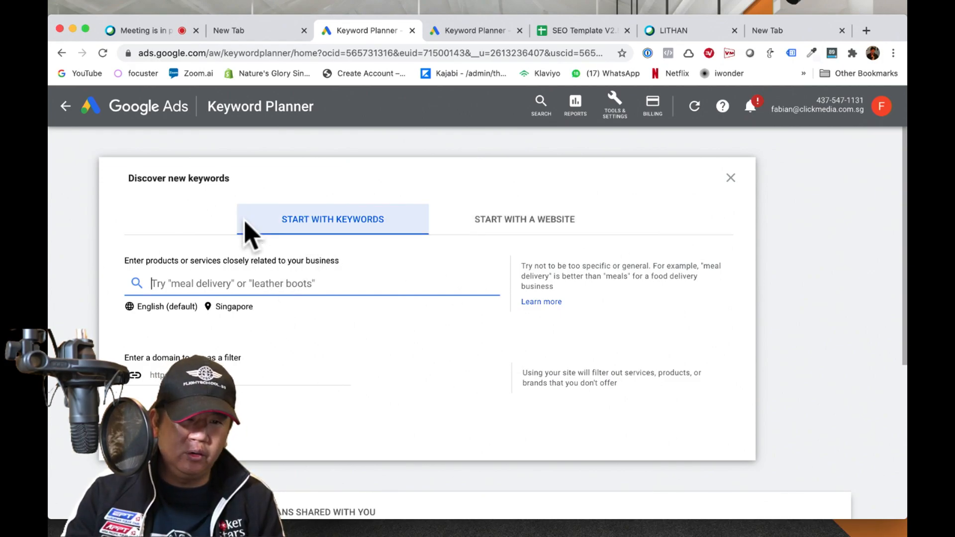
{"action": "left_click", "coordinate": [302, 219]}
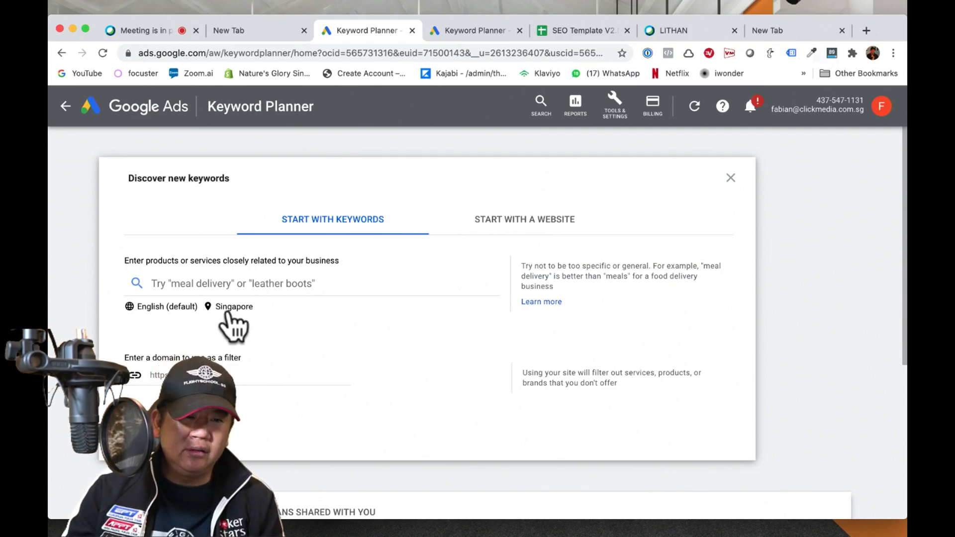
Step: Enter "flight training" as the seed keyword for Singapore in English and get the keyword ideas
{"action": "left_click", "coordinate": [191, 281]}
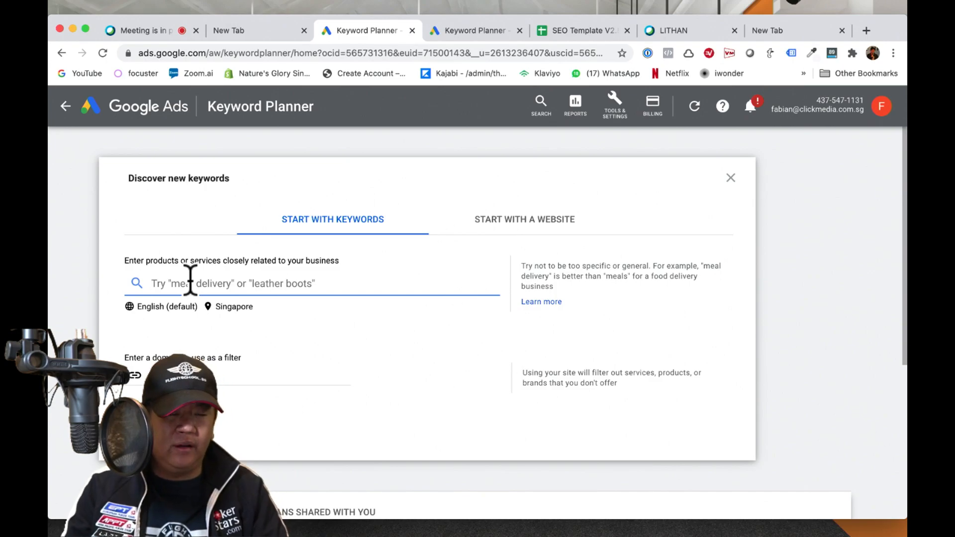
{"action": "type", "text": "flight "}
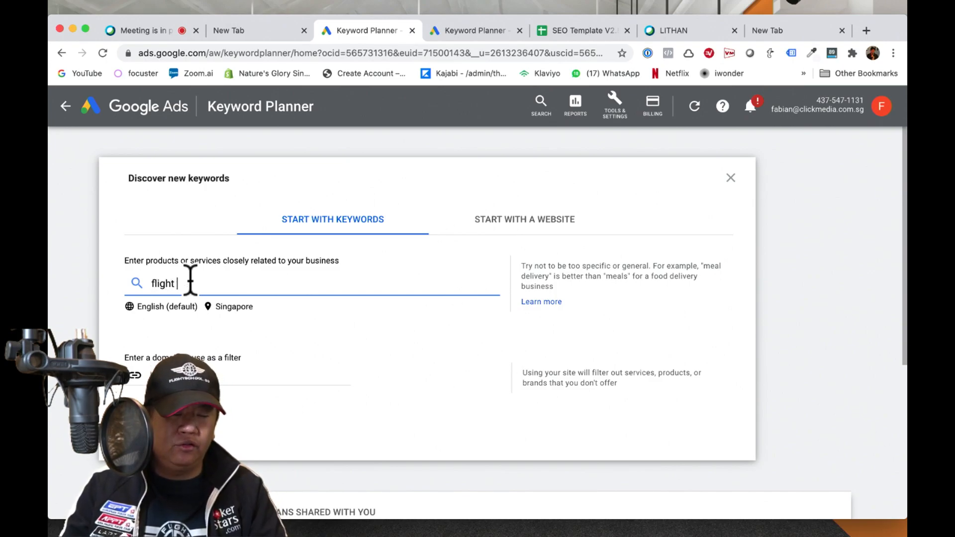
{"action": "type", "text": "training"}
{"action": "key", "text": "Return"}
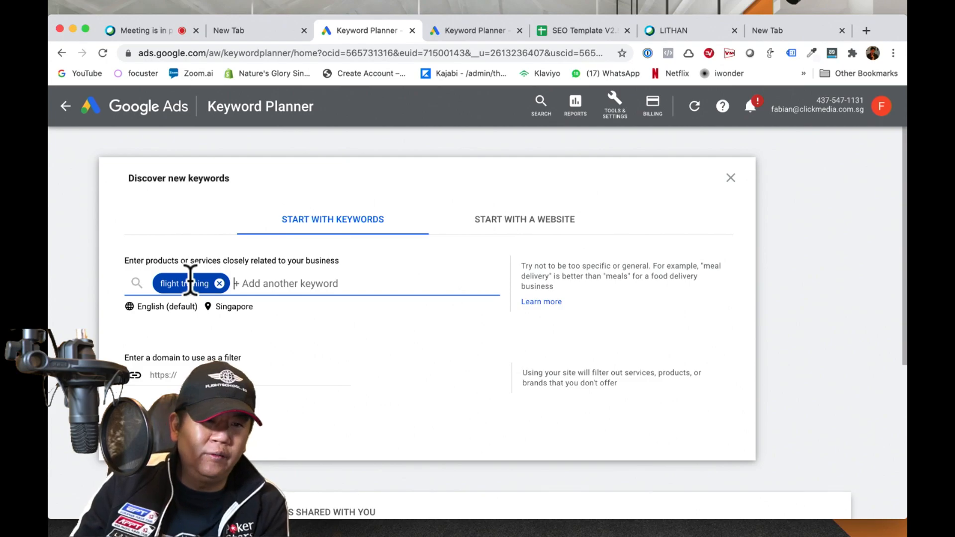
{"action": "key", "text": "Return"}
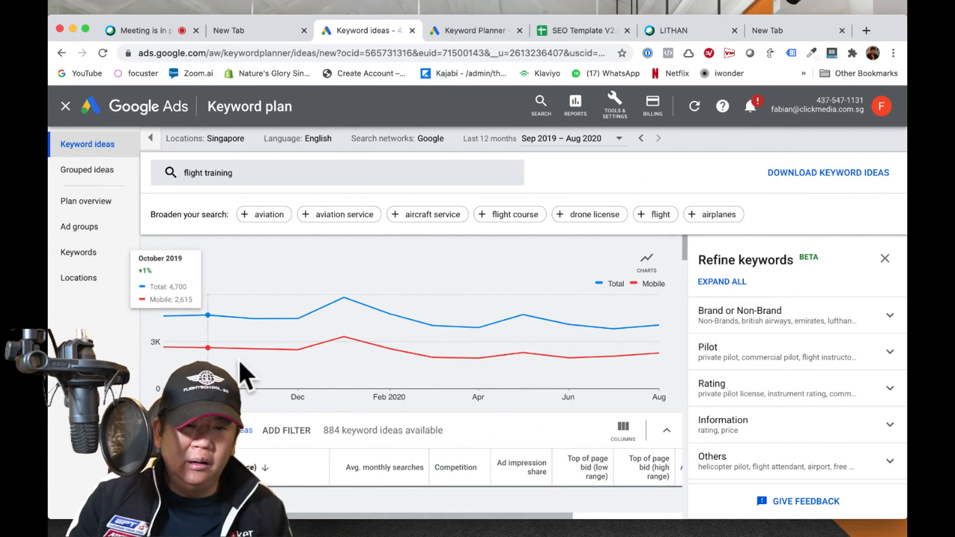
Step: Sort the keyword ideas by average monthly searches, highest first, and look through the list
{"action": "scroll", "coordinate": [240, 363], "scroll_direction": "down", "scroll_amount": 4}
{"action": "scroll", "coordinate": [244, 376], "scroll_direction": "down", "scroll_amount": 3}
{"action": "scroll", "coordinate": [244, 376], "scroll_direction": "up", "scroll_amount": 3}
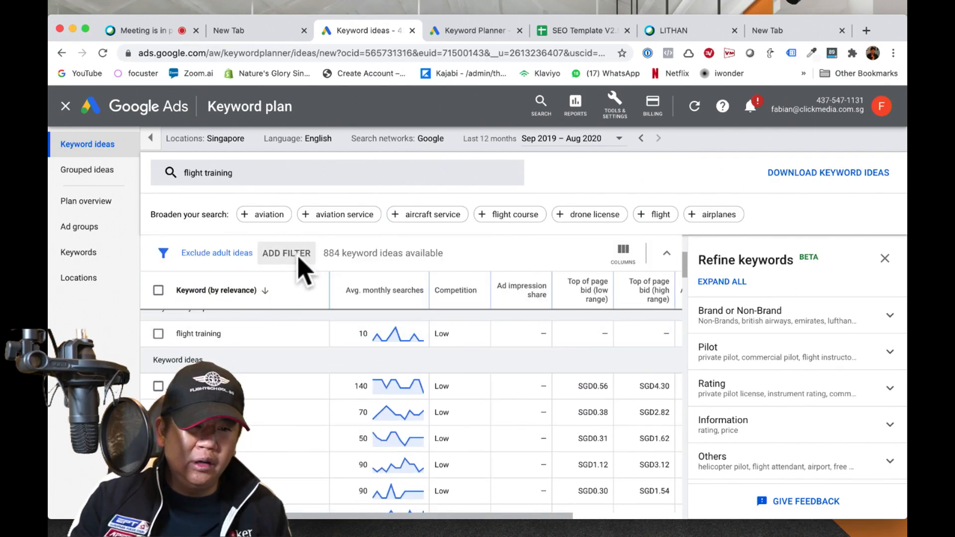
{"action": "left_click", "coordinate": [373, 302]}
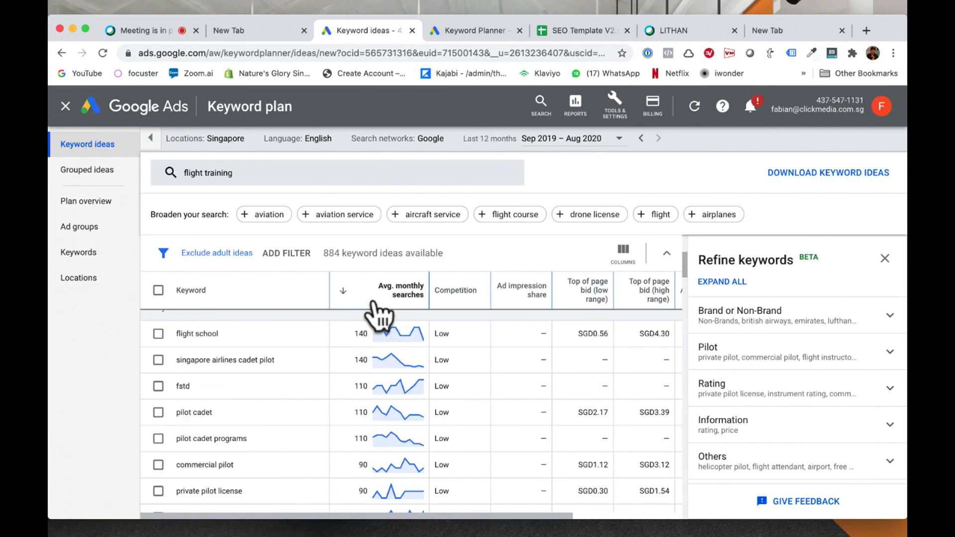
{"action": "scroll", "coordinate": [316, 390], "scroll_direction": "up", "scroll_amount": 1}
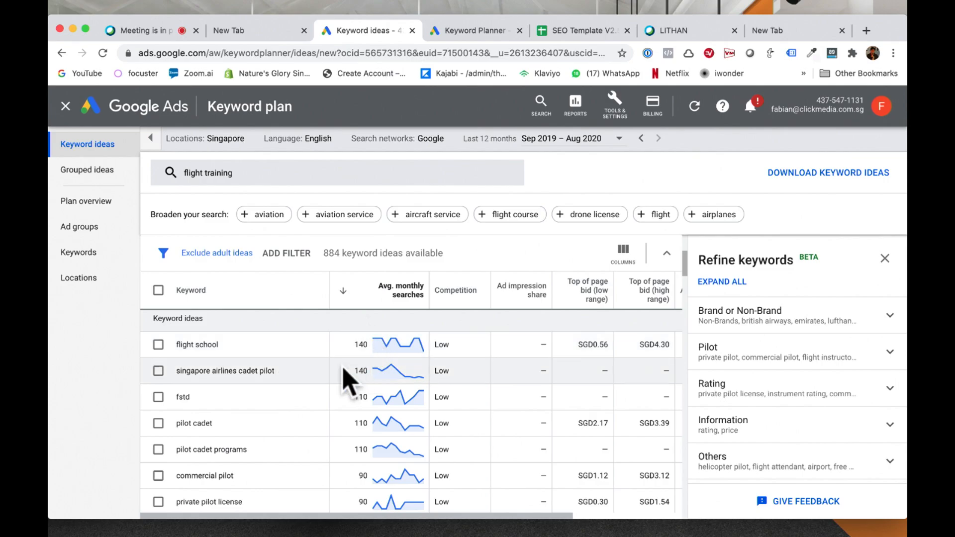
{"action": "scroll", "coordinate": [350, 448], "scroll_direction": "down", "scroll_amount": 6}
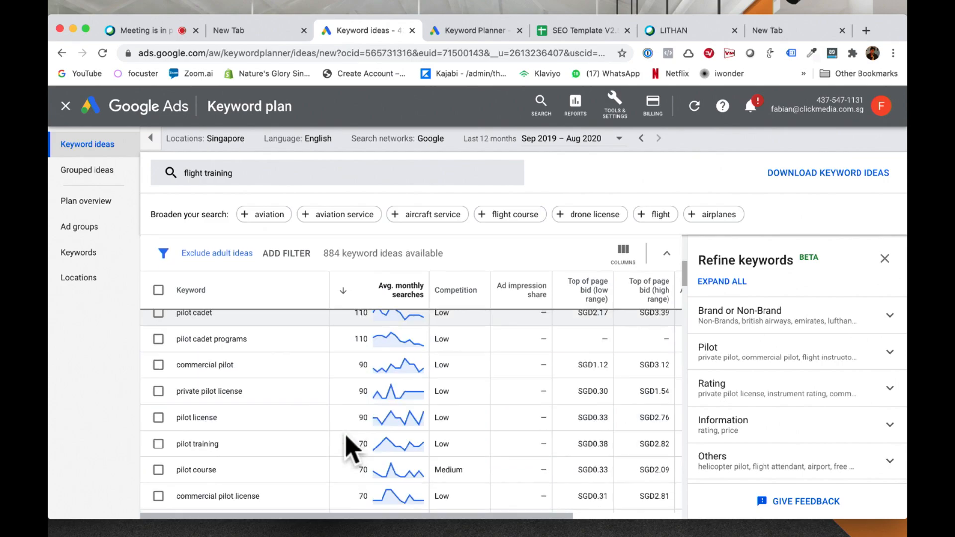
{"action": "scroll", "coordinate": [350, 448], "scroll_direction": "up", "scroll_amount": 10}
{"action": "scroll", "coordinate": [351, 448], "scroll_direction": "down", "scroll_amount": 5}
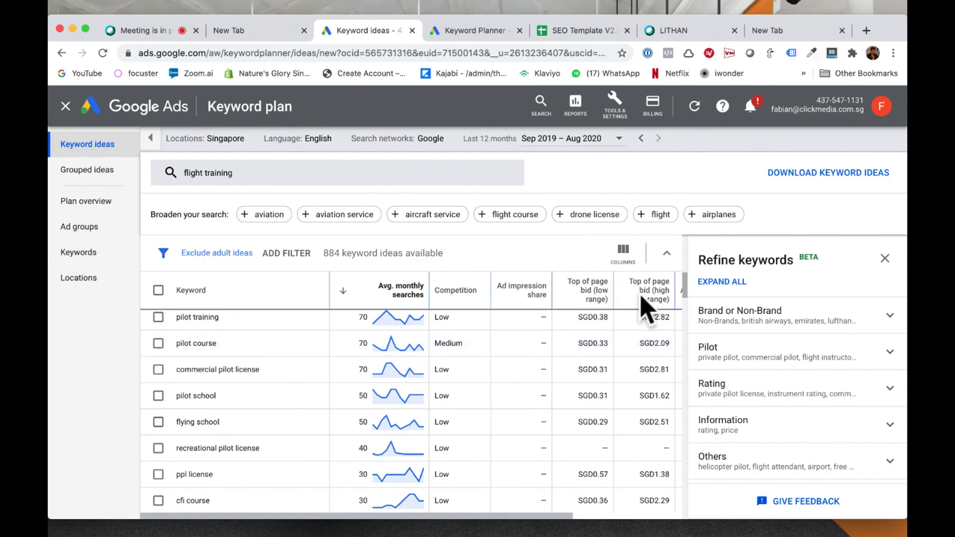
Step: Expand all keyword refinement categories and exclude the entire Brand or Non-Brand group
{"action": "left_click", "coordinate": [722, 282]}
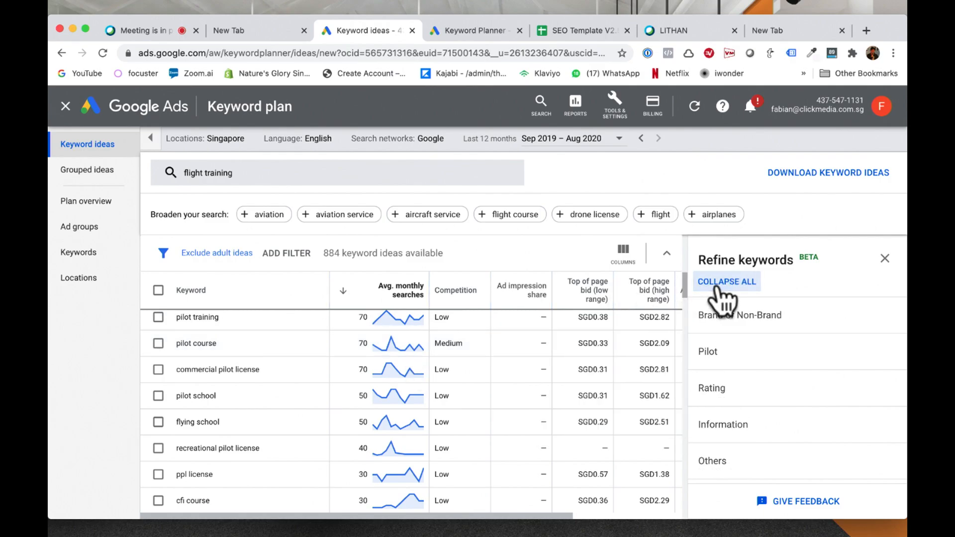
{"action": "scroll", "coordinate": [842, 340], "scroll_direction": "down", "scroll_amount": 3}
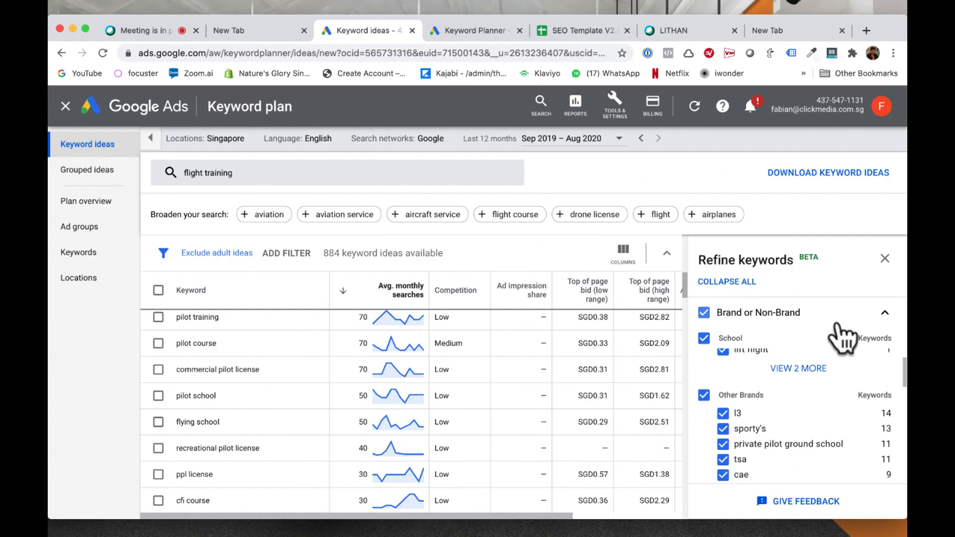
{"action": "scroll", "coordinate": [842, 340], "scroll_direction": "up", "scroll_amount": 5}
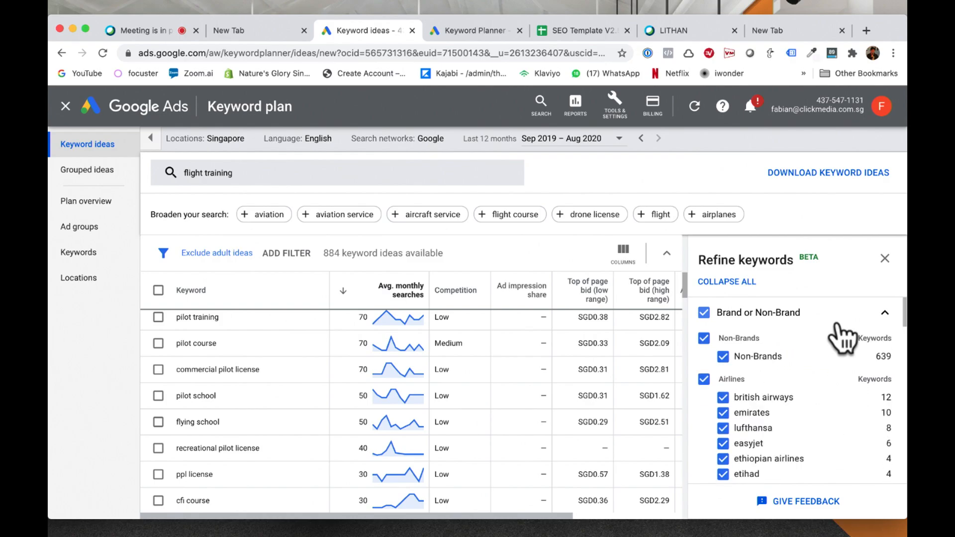
{"action": "left_click", "coordinate": [703, 312]}
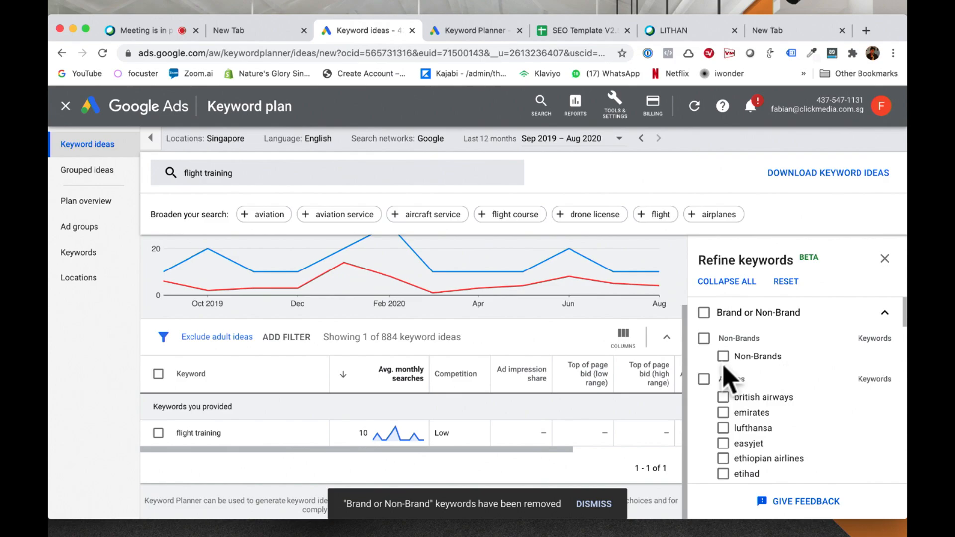
Step: Try including the Airlines brand keywords in the results, then exclude them again
{"action": "scroll", "coordinate": [713, 388], "scroll_direction": "down", "scroll_amount": 1}
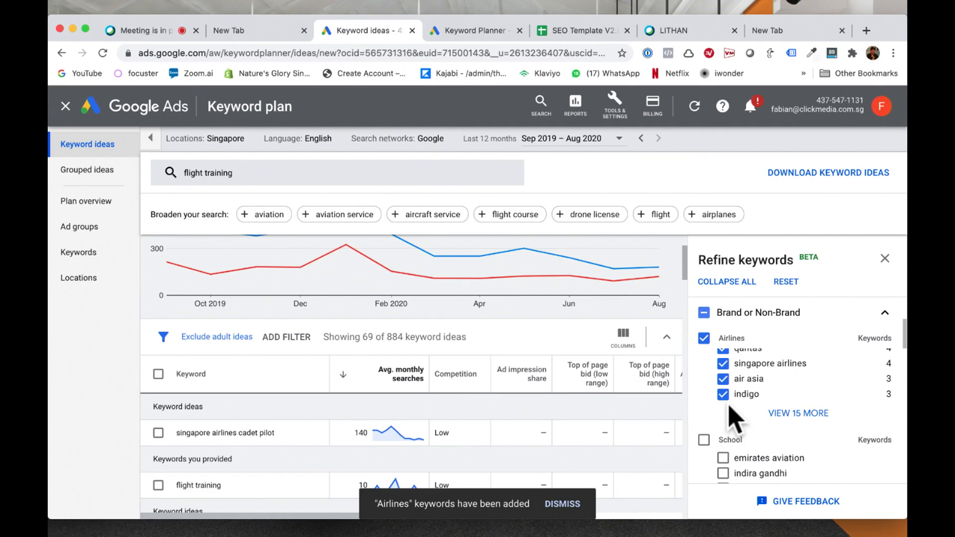
{"action": "scroll", "coordinate": [731, 418], "scroll_direction": "up", "scroll_amount": 3}
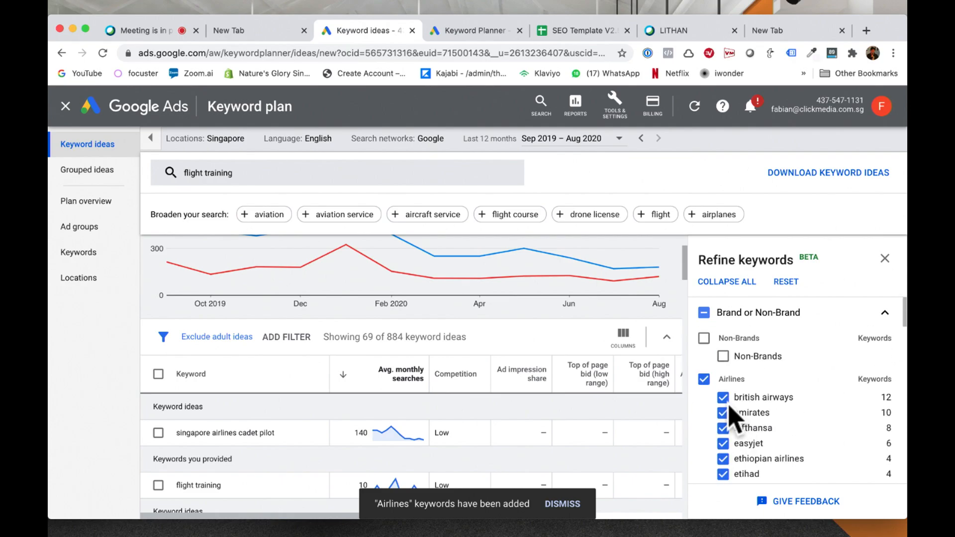
{"action": "left_click", "coordinate": [703, 381]}
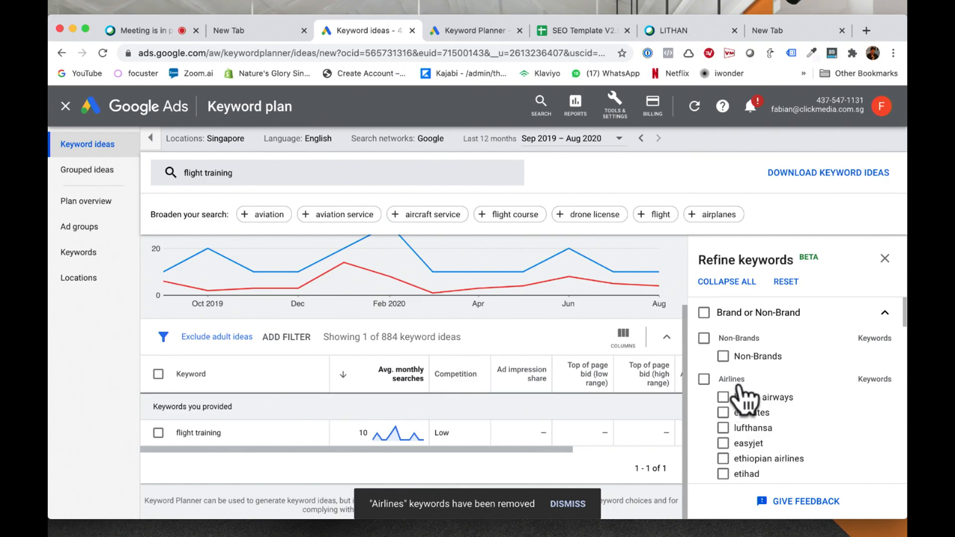
{"action": "left_click", "coordinate": [703, 381]}
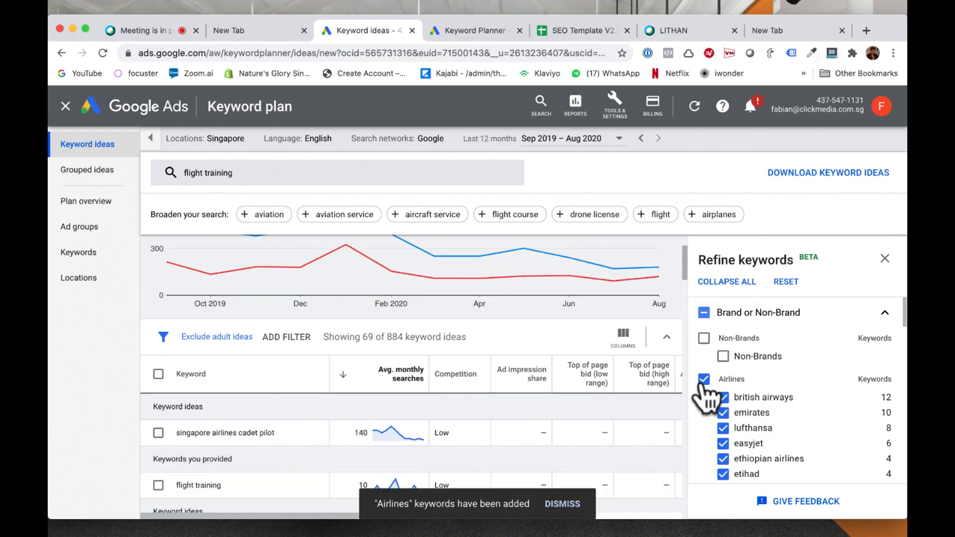
{"action": "left_click", "coordinate": [704, 380]}
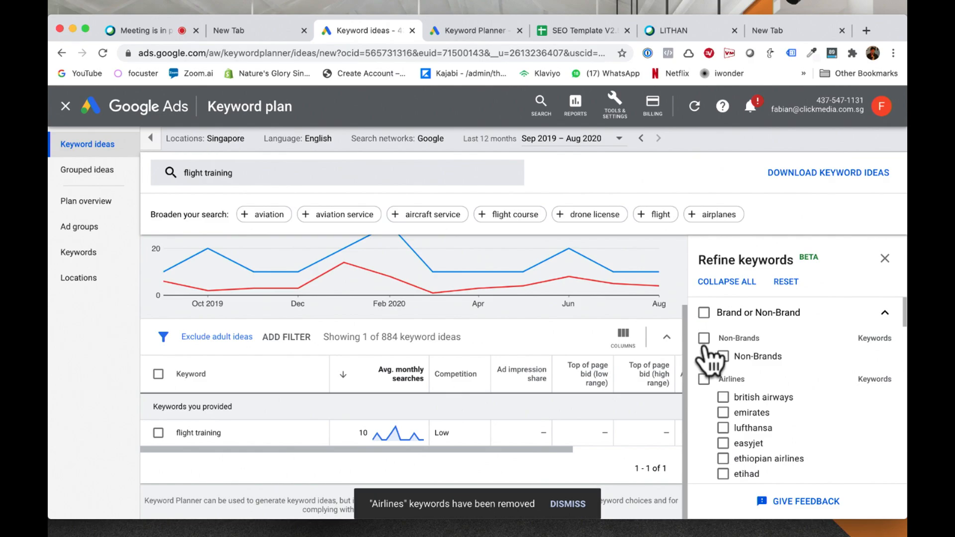
Step: Include the Non-Brands keywords and review the filtered ideas and the remaining refinement categories
{"action": "left_click", "coordinate": [703, 339]}
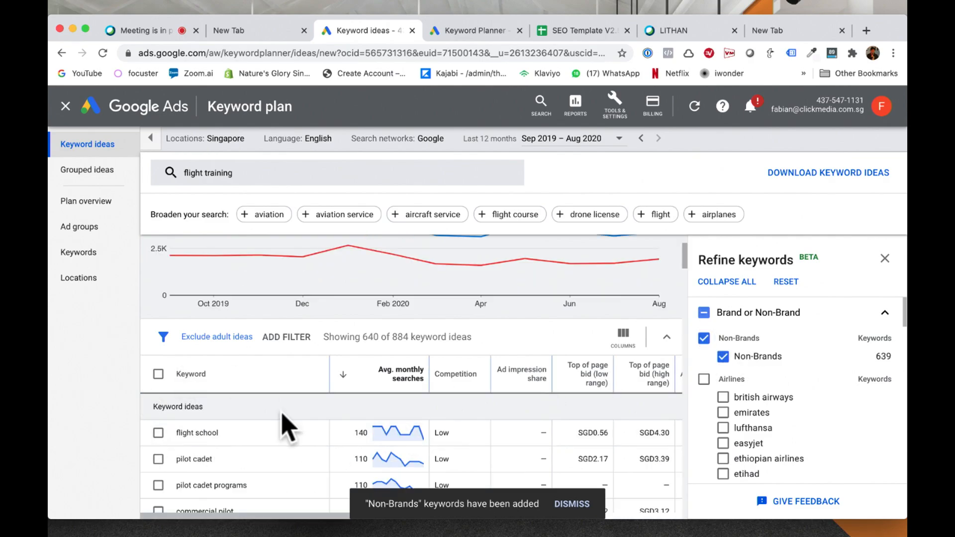
{"action": "scroll", "coordinate": [328, 400], "scroll_direction": "down", "scroll_amount": 10}
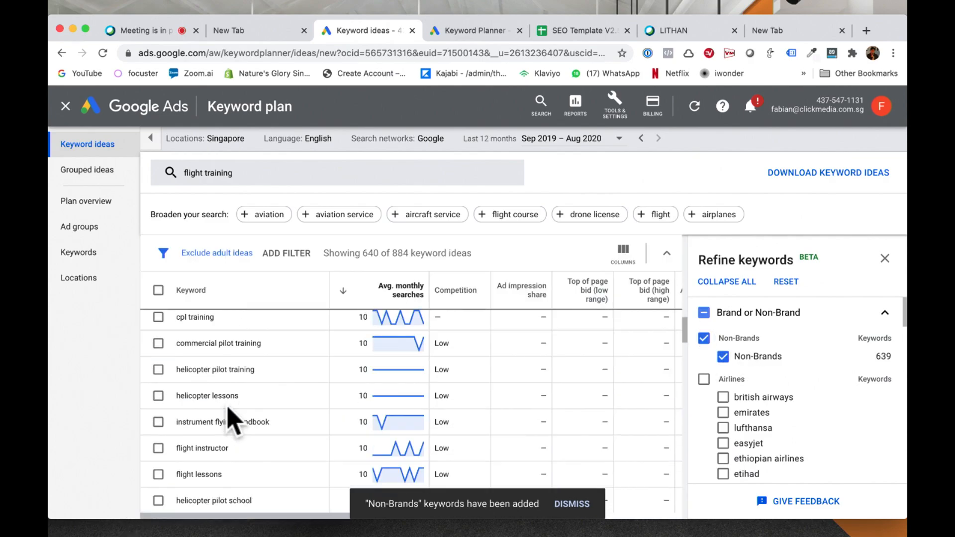
{"action": "scroll", "coordinate": [729, 378], "scroll_direction": "down", "scroll_amount": 3}
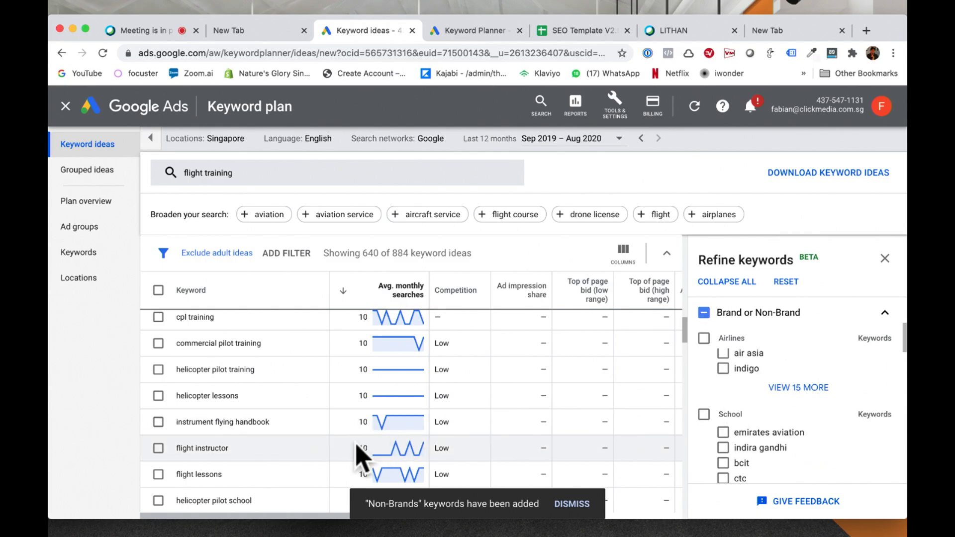
{"action": "scroll", "coordinate": [524, 448], "scroll_direction": "down", "scroll_amount": 3}
{"action": "scroll", "coordinate": [767, 454], "scroll_direction": "down", "scroll_amount": 10}
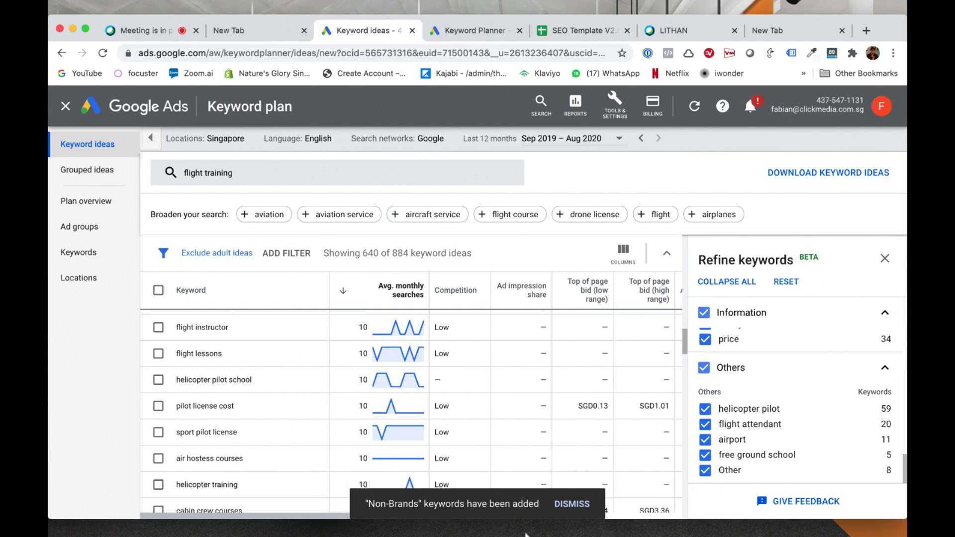
{"action": "scroll", "coordinate": [438, 380], "scroll_direction": "up", "scroll_amount": 5}
{"action": "scroll", "coordinate": [438, 380], "scroll_direction": "up", "scroll_amount": 10}
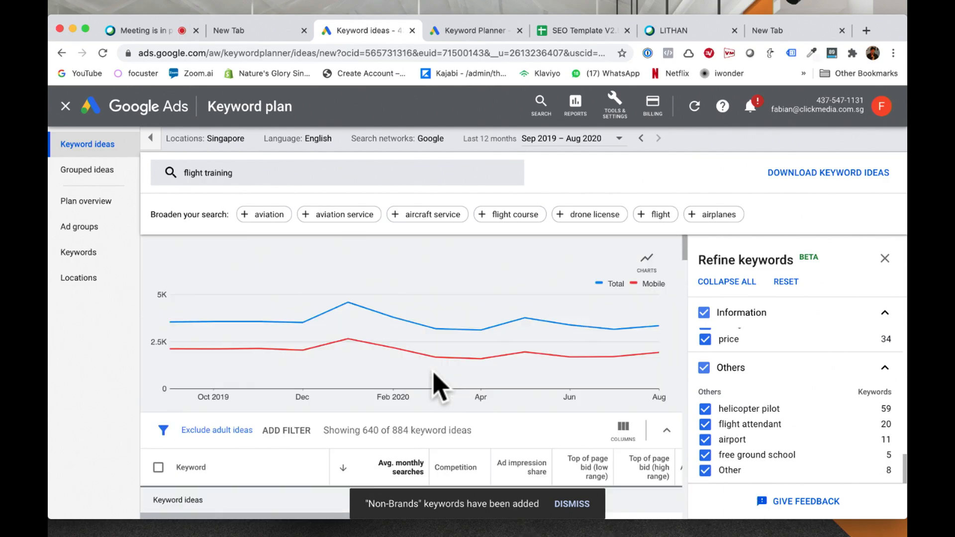
Step: Select all keyword ideas on the current page of the list and look through the selected keywords
{"action": "scroll", "coordinate": [286, 393], "scroll_direction": "down", "scroll_amount": 3}
{"action": "left_click", "coordinate": [158, 311]}
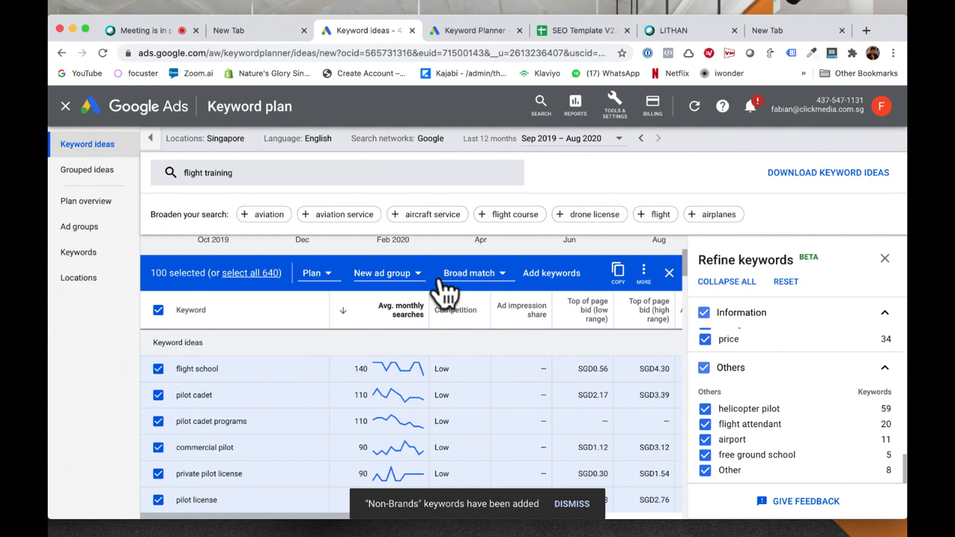
{"action": "left_click", "coordinate": [669, 273]}
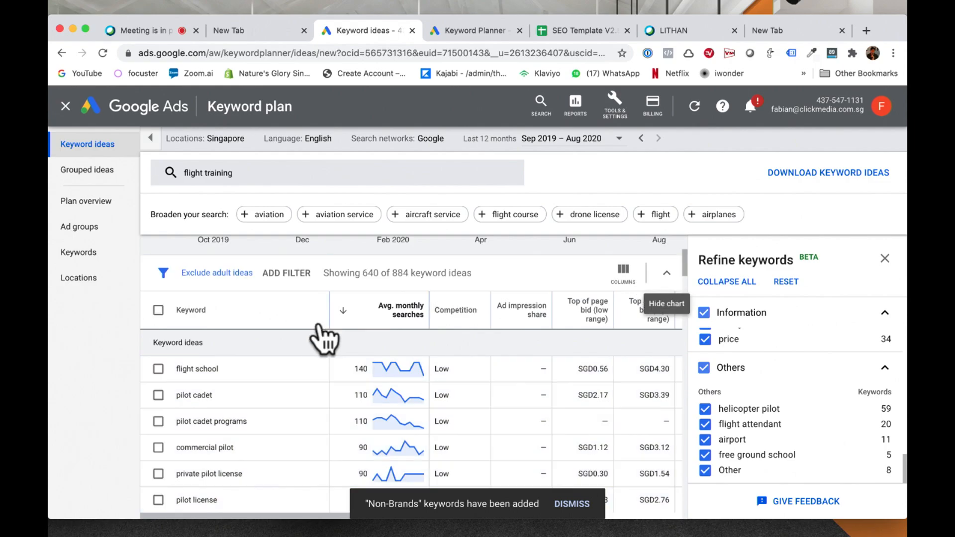
{"action": "left_click", "coordinate": [158, 310]}
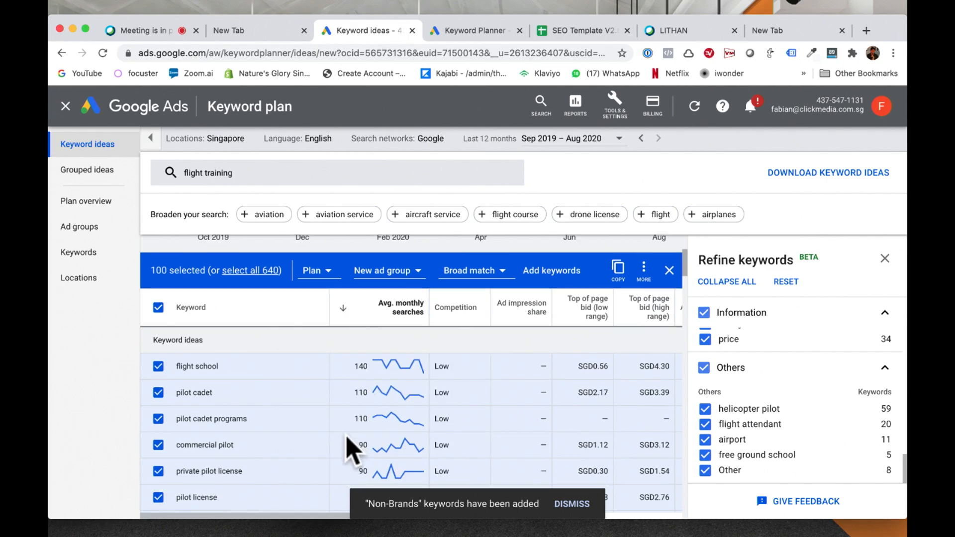
{"action": "scroll", "coordinate": [349, 449], "scroll_direction": "down", "scroll_amount": 5}
{"action": "scroll", "coordinate": [351, 449], "scroll_direction": "down", "scroll_amount": 2}
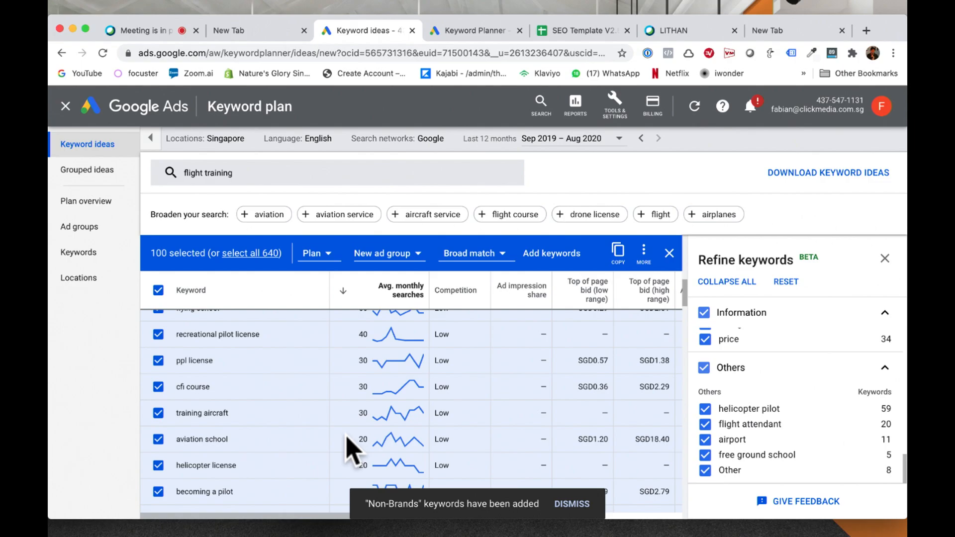
{"action": "scroll", "coordinate": [362, 352], "scroll_direction": "up", "scroll_amount": 2}
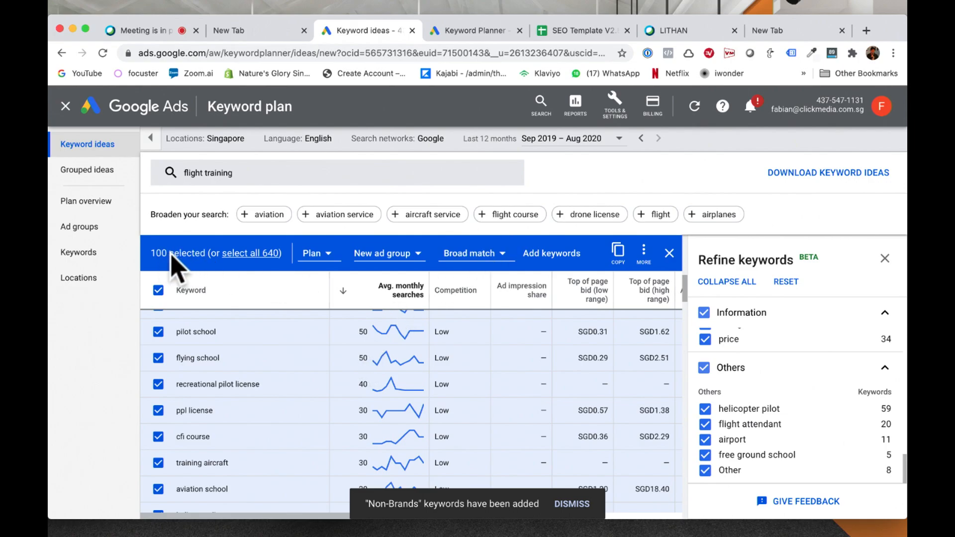
{"action": "left_click", "coordinate": [158, 291]}
Step: View the available rows-per-page options for the keyword ideas list and close them without choosing one
{"action": "scroll", "coordinate": [199, 343], "scroll_direction": "down", "scroll_amount": 10}
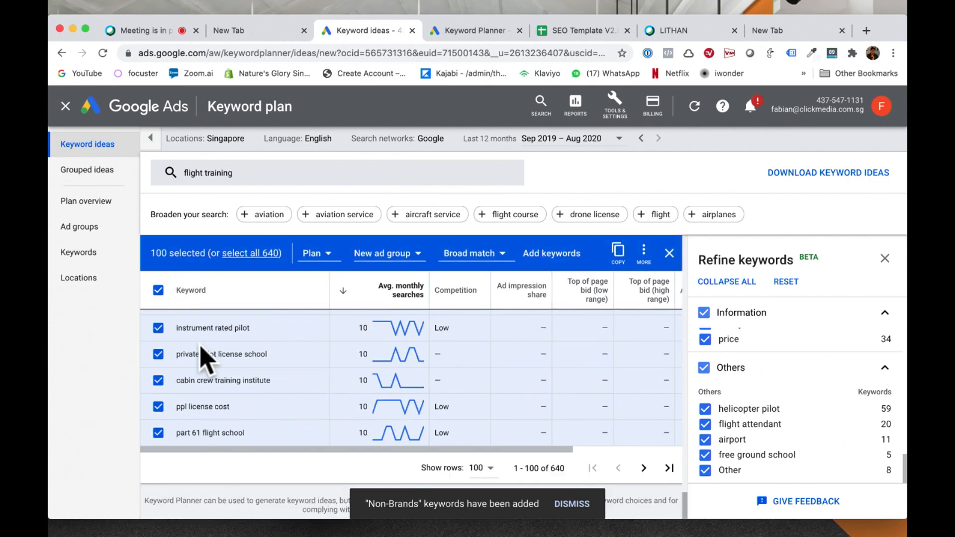
{"action": "left_click", "coordinate": [485, 470]}
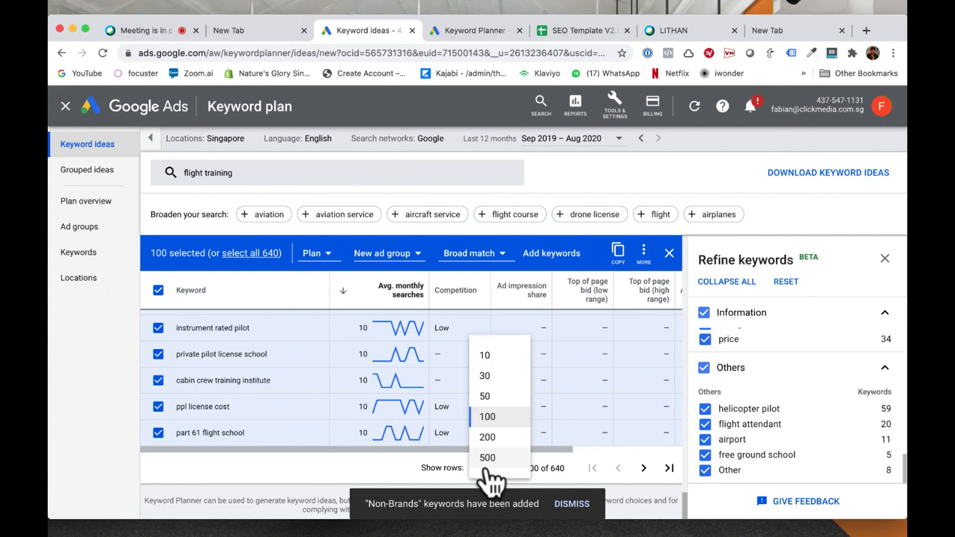
{"action": "left_click", "coordinate": [234, 293]}
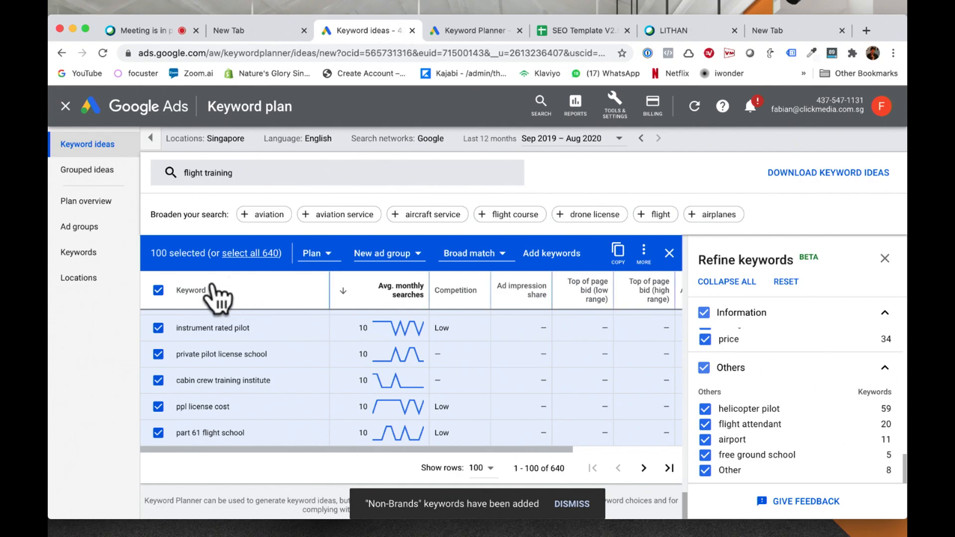
Step: Extend the selection from the current page to all available keyword ideas for "flight training"
{"action": "left_click", "coordinate": [250, 255]}
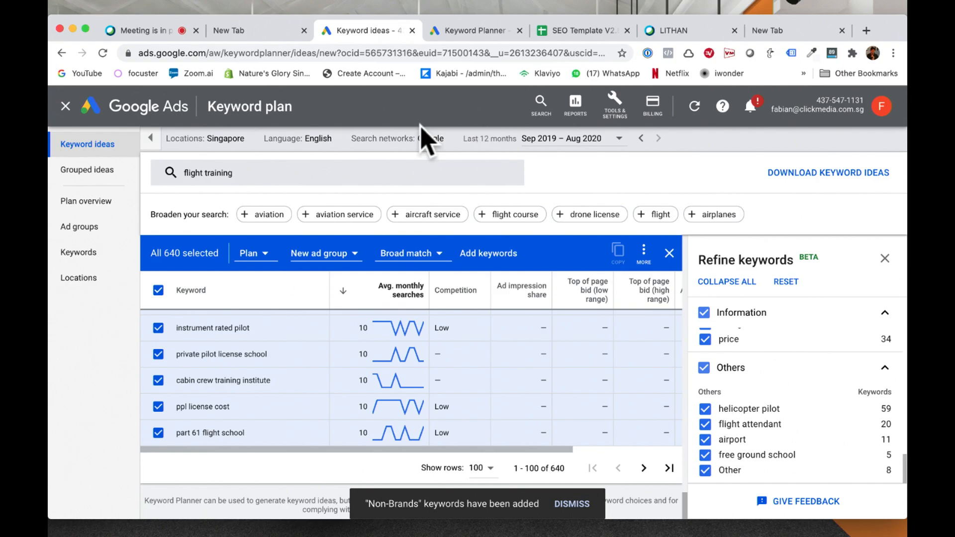
{"action": "left_click", "coordinate": [616, 110]}
{"action": "left_click", "coordinate": [271, 192]}
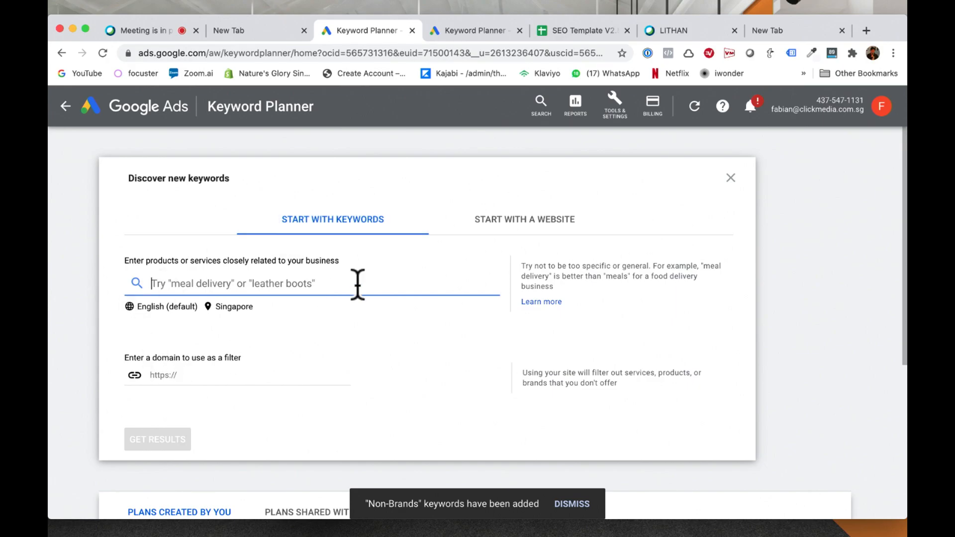
{"action": "left_click", "coordinate": [495, 233]}
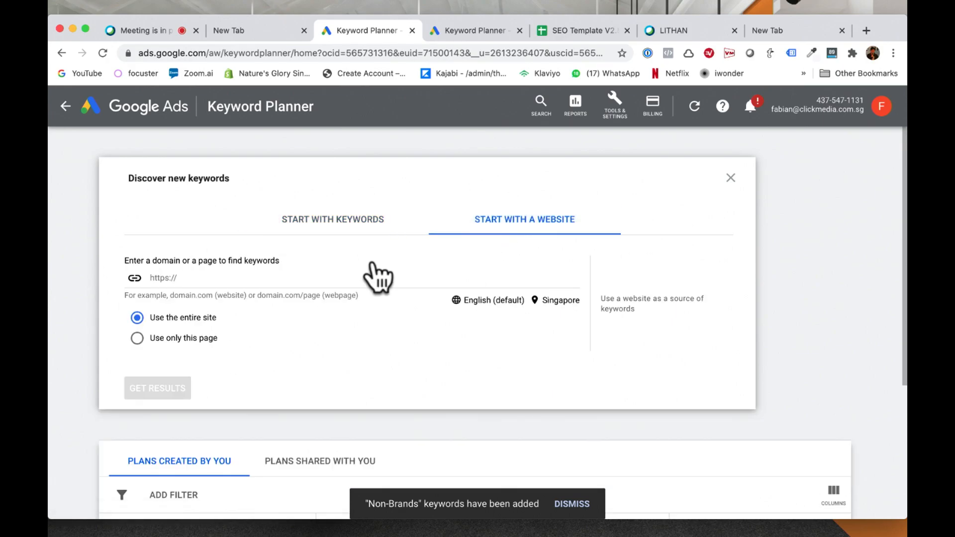
{"action": "left_click", "coordinate": [341, 276]}
{"action": "type", "text": "http://"}
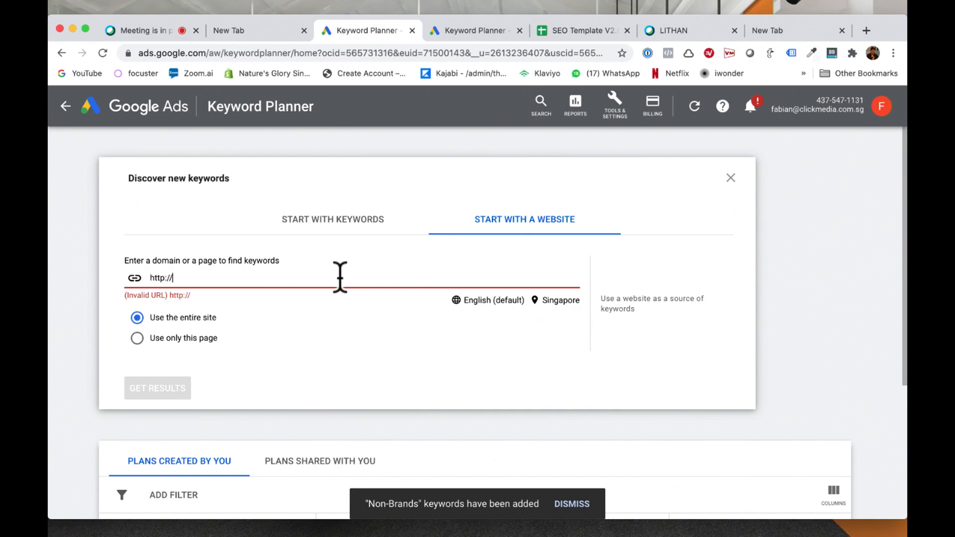
{"action": "type", "text": "flightschool.sg"}
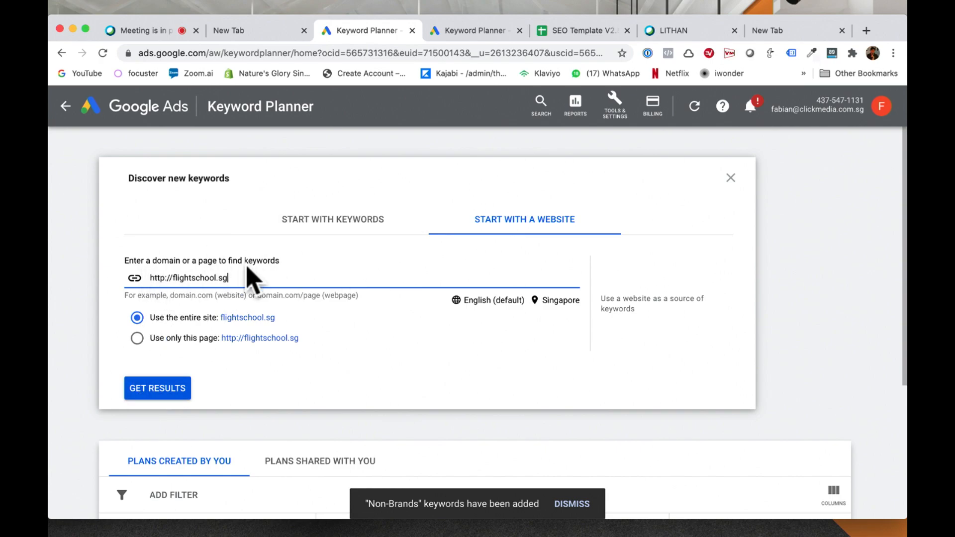
{"action": "left_click", "coordinate": [150, 388]}
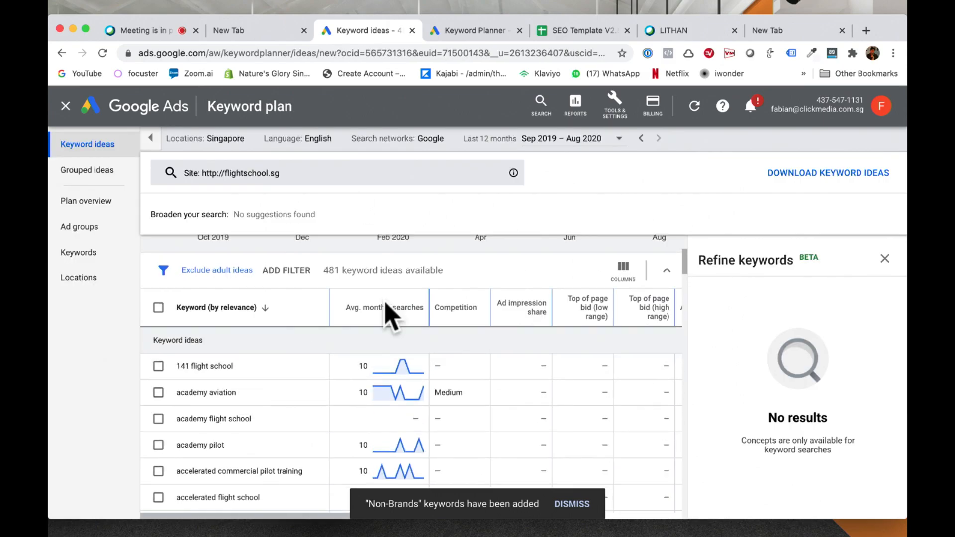
{"action": "left_click", "coordinate": [393, 311]}
Step: Look through the keyword ideas for the flight school website, comparing search volume, competition and bid ranges
{"action": "scroll", "coordinate": [305, 391], "scroll_direction": "down", "scroll_amount": 1}
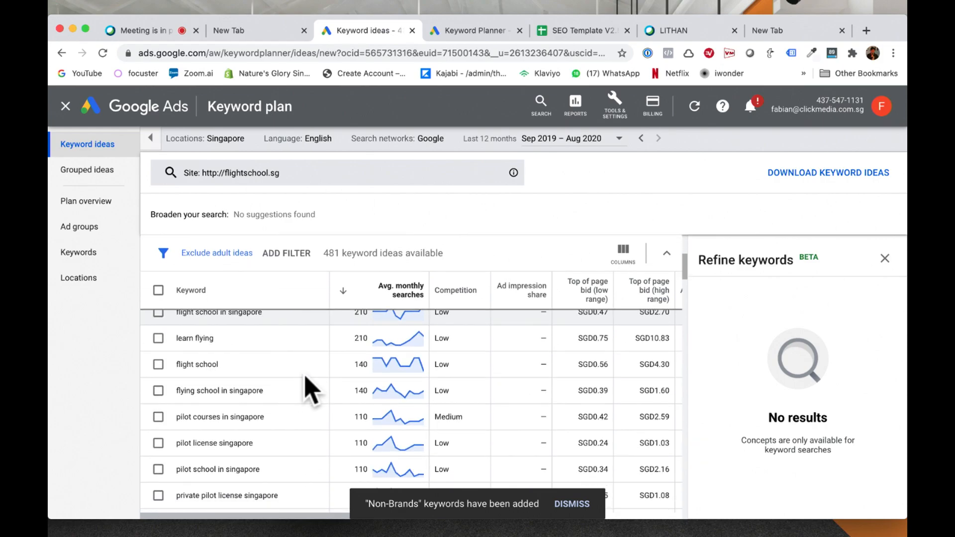
{"action": "scroll", "coordinate": [312, 390], "scroll_direction": "down", "scroll_amount": 1}
{"action": "scroll", "coordinate": [311, 390], "scroll_direction": "down", "scroll_amount": 20}
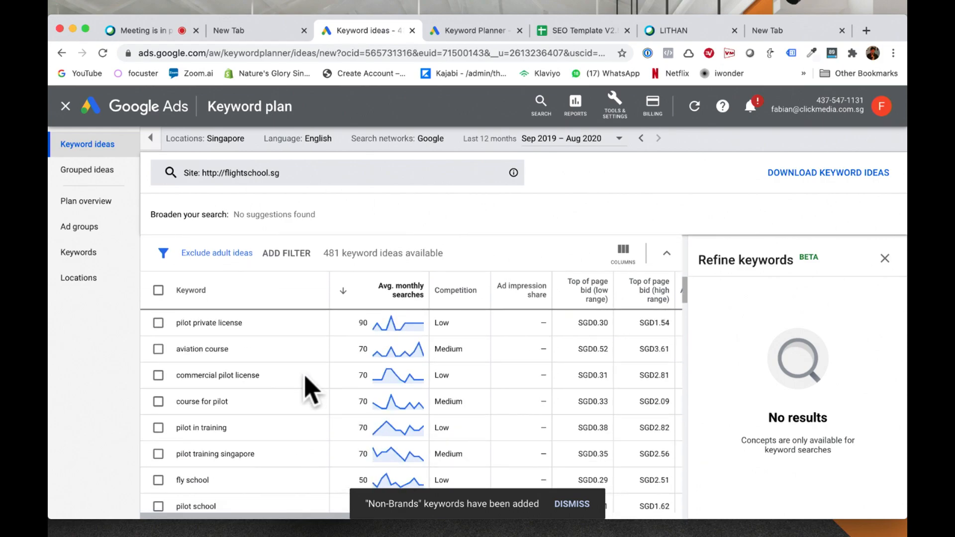
{"action": "scroll", "coordinate": [306, 377], "scroll_direction": "down", "scroll_amount": 10}
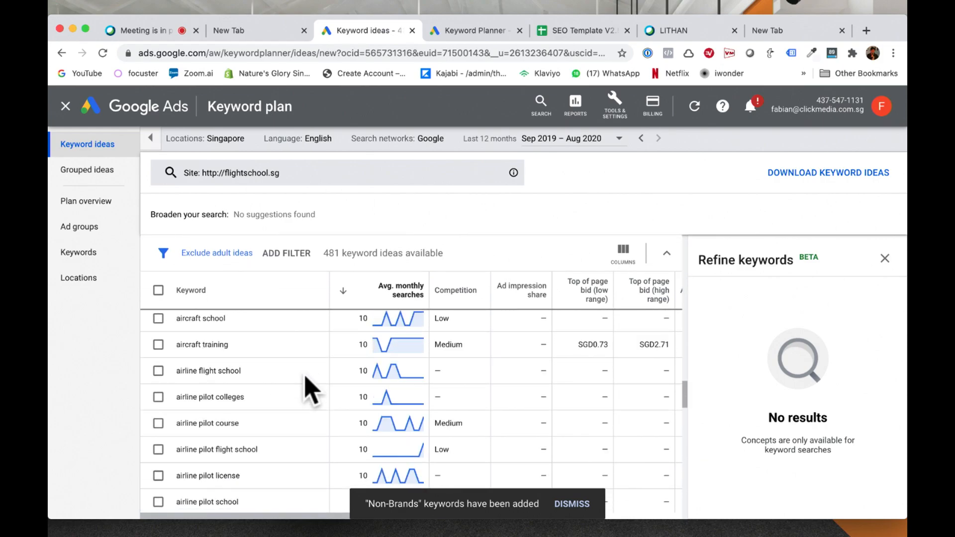
{"action": "scroll", "coordinate": [311, 391], "scroll_direction": "up", "scroll_amount": 12}
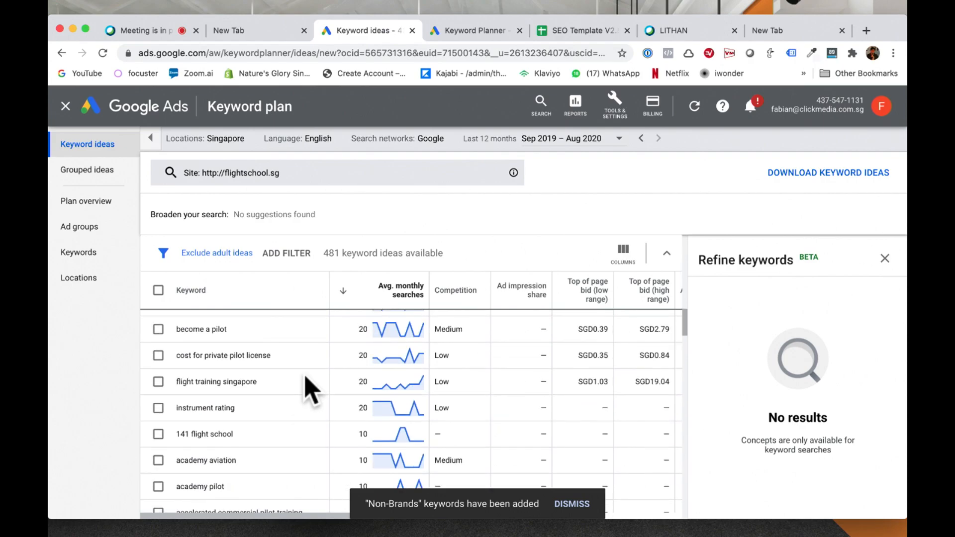
{"action": "scroll", "coordinate": [311, 391], "scroll_direction": "up", "scroll_amount": 8}
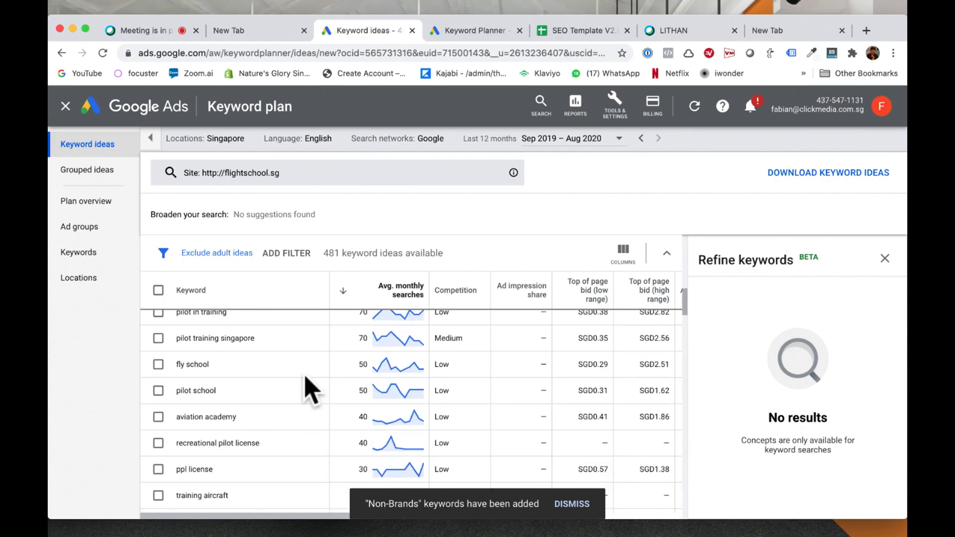
{"action": "scroll", "coordinate": [312, 390], "scroll_direction": "up", "scroll_amount": 3}
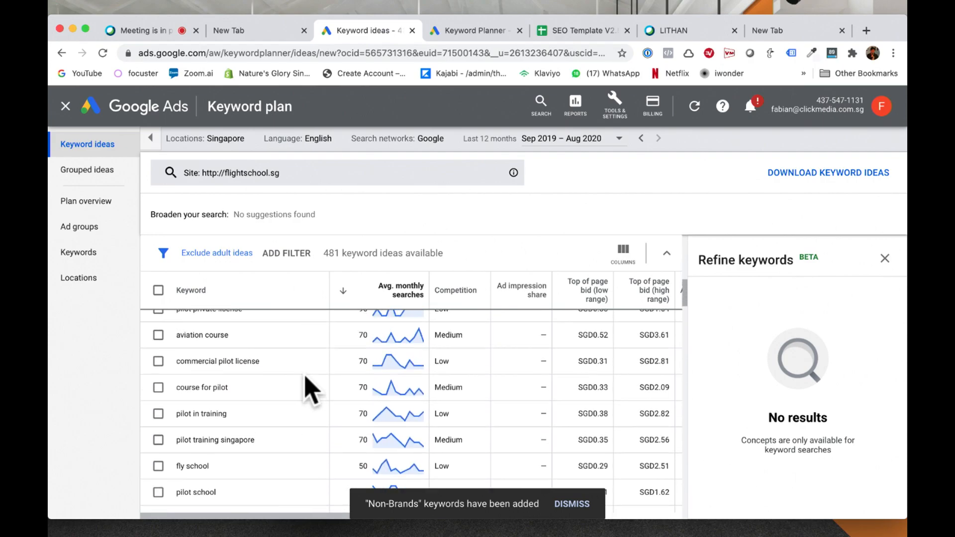
{"action": "scroll", "coordinate": [311, 391], "scroll_direction": "up", "scroll_amount": 5}
{"action": "scroll", "coordinate": [311, 391], "scroll_direction": "down", "scroll_amount": 3}
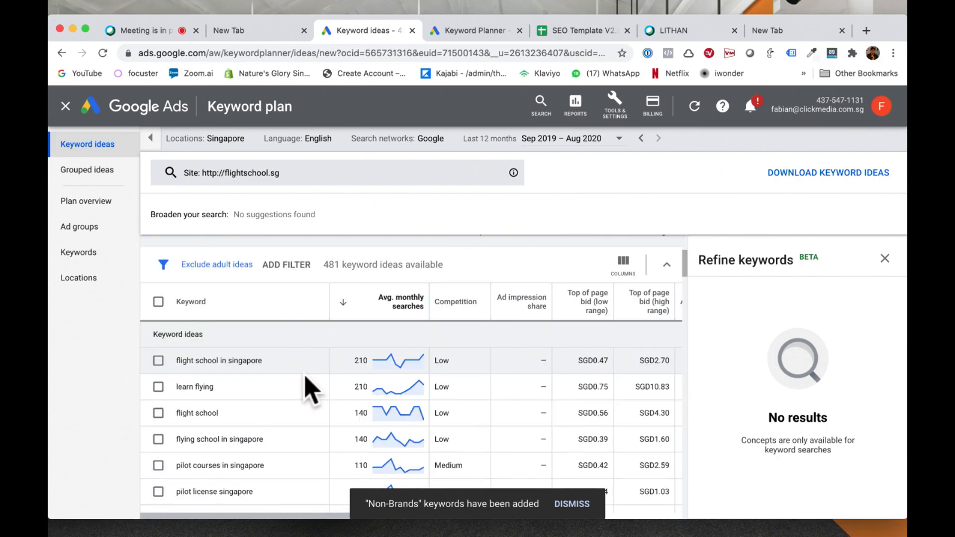
Step: Search Google for "manuka honey singapore" in the empty browser tab and open the HoneyCity website from the results
{"action": "left_click", "coordinate": [206, 175]}
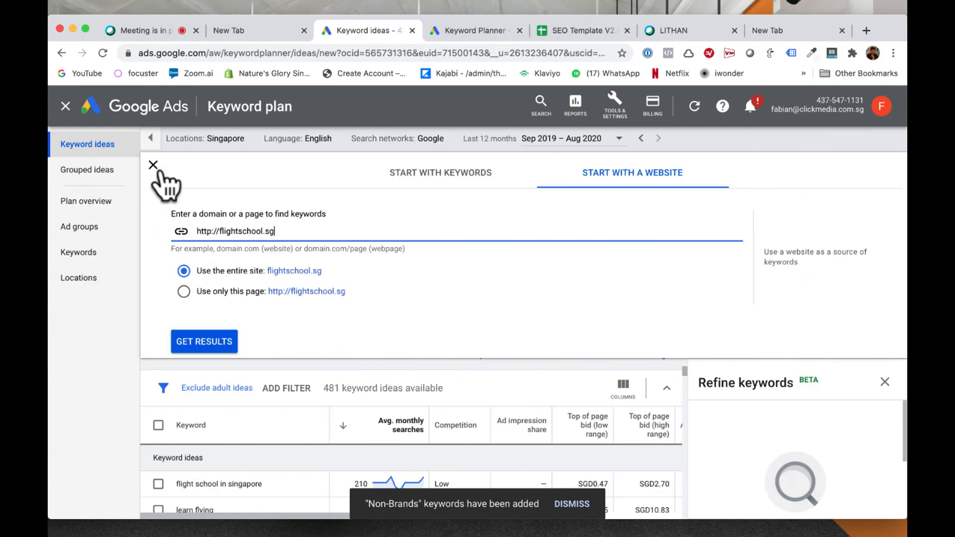
{"action": "left_click_drag", "start_coordinate": [196, 231], "coordinate": [282, 233]}
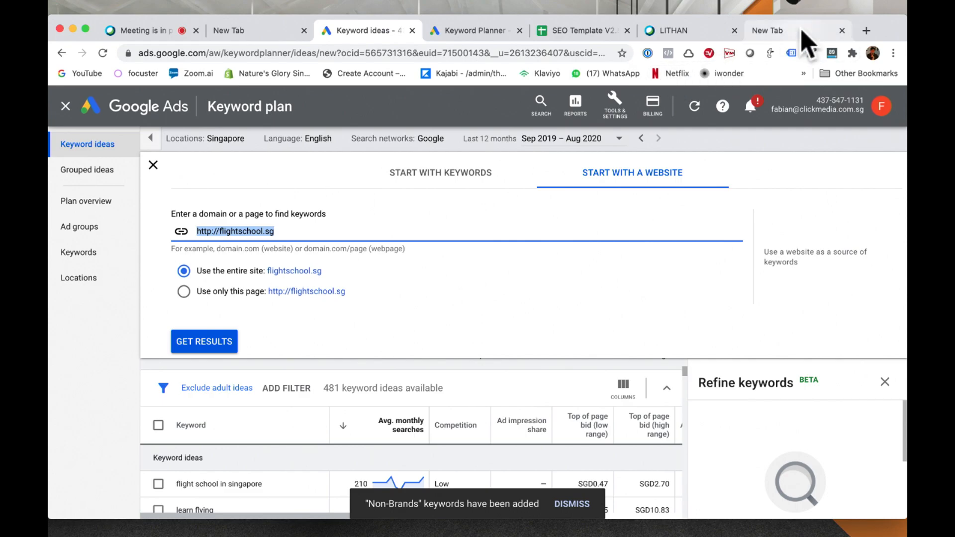
{"action": "left_click", "coordinate": [785, 33]}
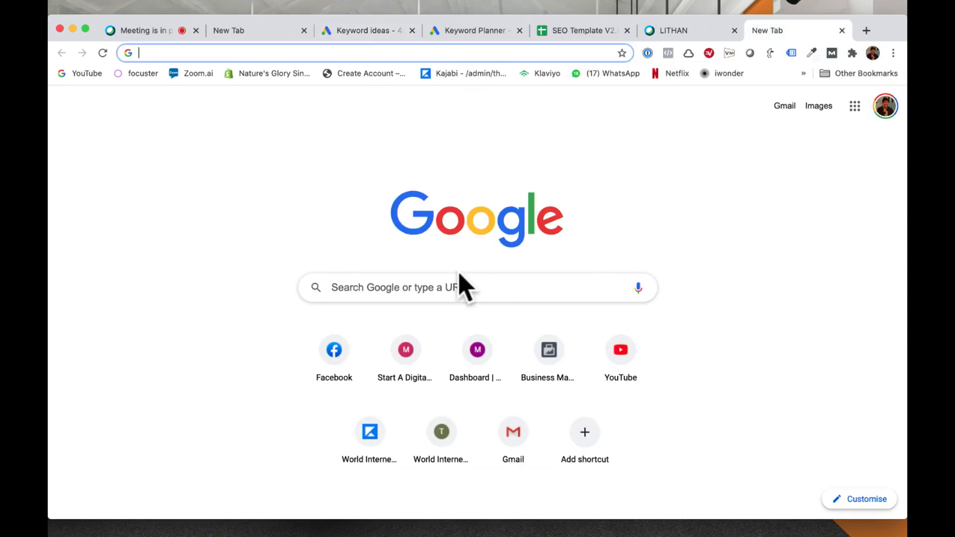
{"action": "left_click", "coordinate": [431, 295]}
{"action": "left_click", "coordinate": [418, 313]}
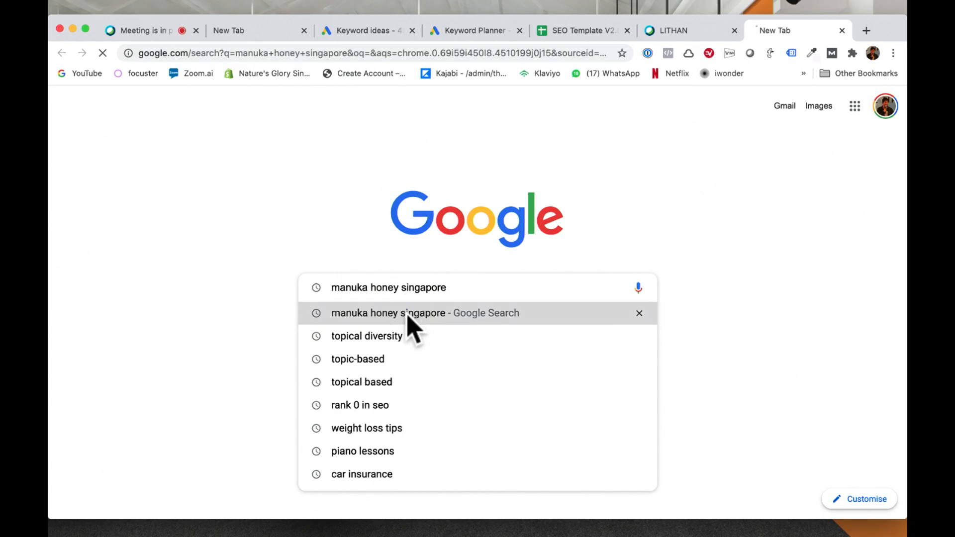
{"action": "scroll", "coordinate": [160, 398], "scroll_direction": "down", "scroll_amount": 5}
{"action": "scroll", "coordinate": [166, 411], "scroll_direction": "down", "scroll_amount": 10}
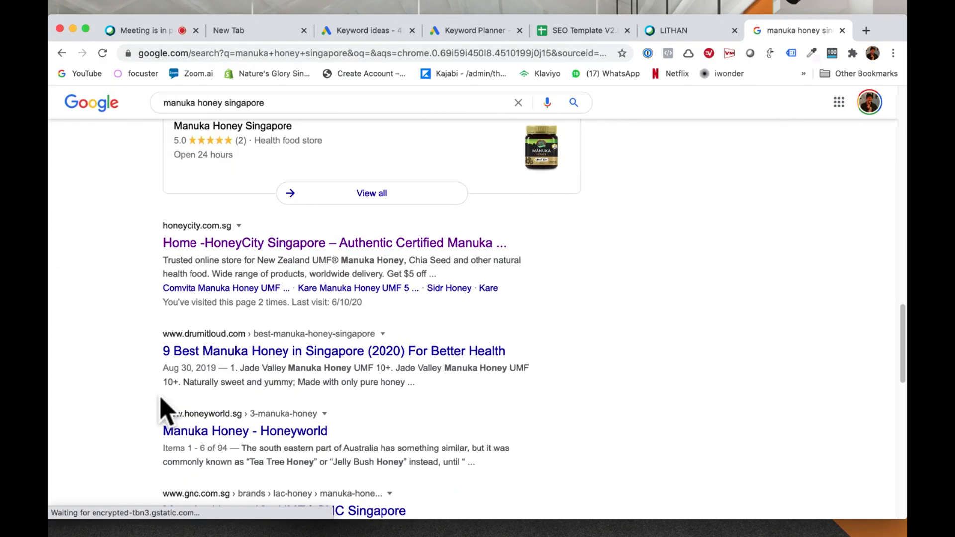
{"action": "left_click", "coordinate": [214, 244]}
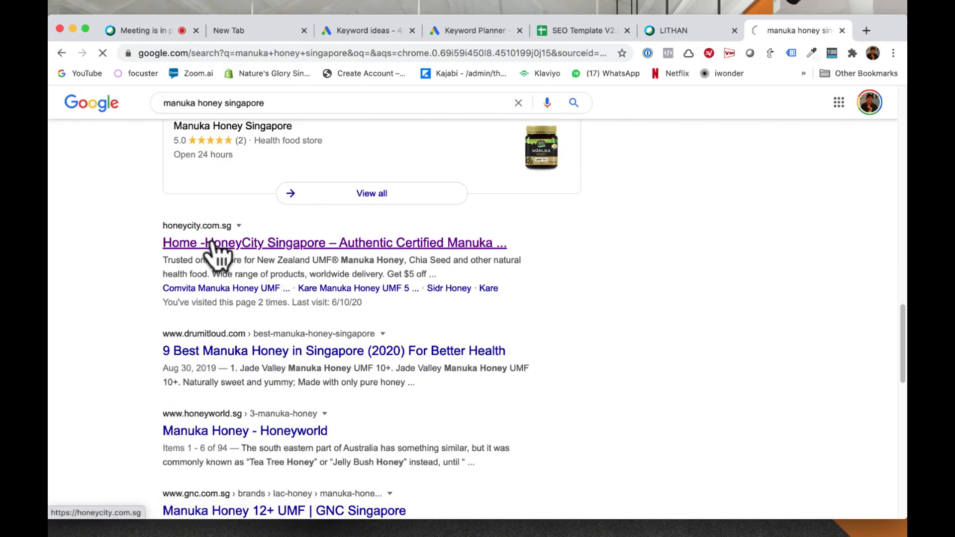
{"action": "left_click", "coordinate": [227, 52]}
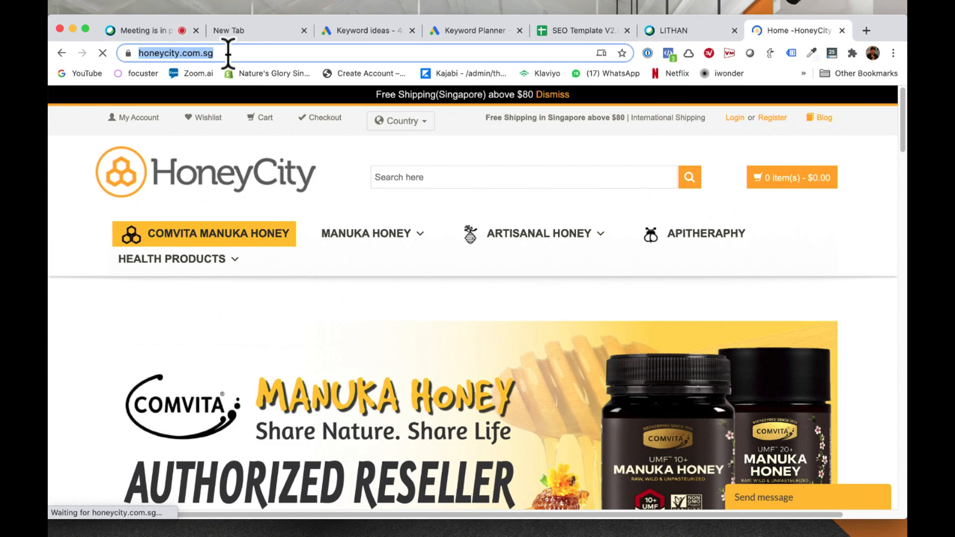
{"action": "key", "text": "ctrl+c"}
{"action": "left_click", "coordinate": [363, 31]}
{"action": "triple_click", "coordinate": [323, 292]}
{"action": "key", "text": "ctrl+v"}
{"action": "left_click", "coordinate": [216, 344]}
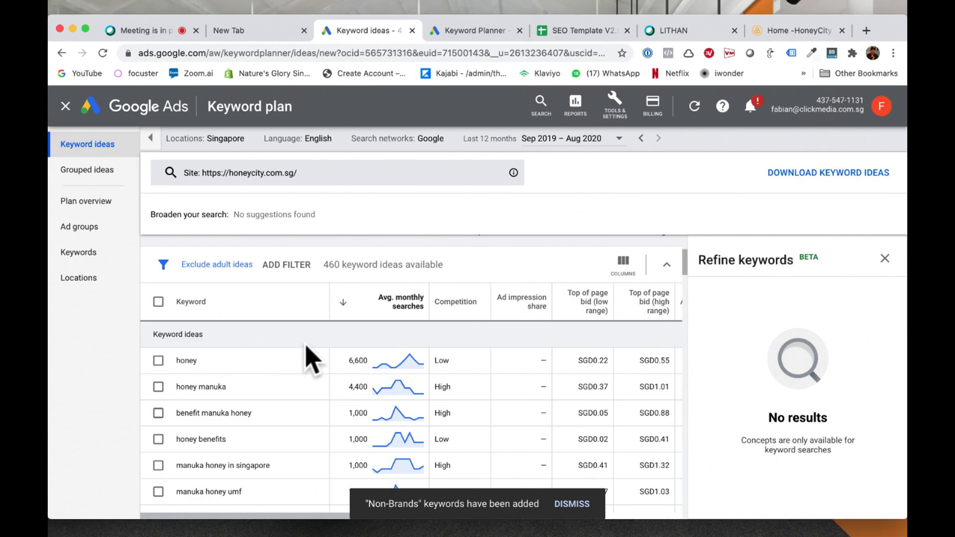
{"action": "scroll", "coordinate": [308, 361], "scroll_direction": "down", "scroll_amount": 10}
{"action": "scroll", "coordinate": [308, 361], "scroll_direction": "down", "scroll_amount": 15}
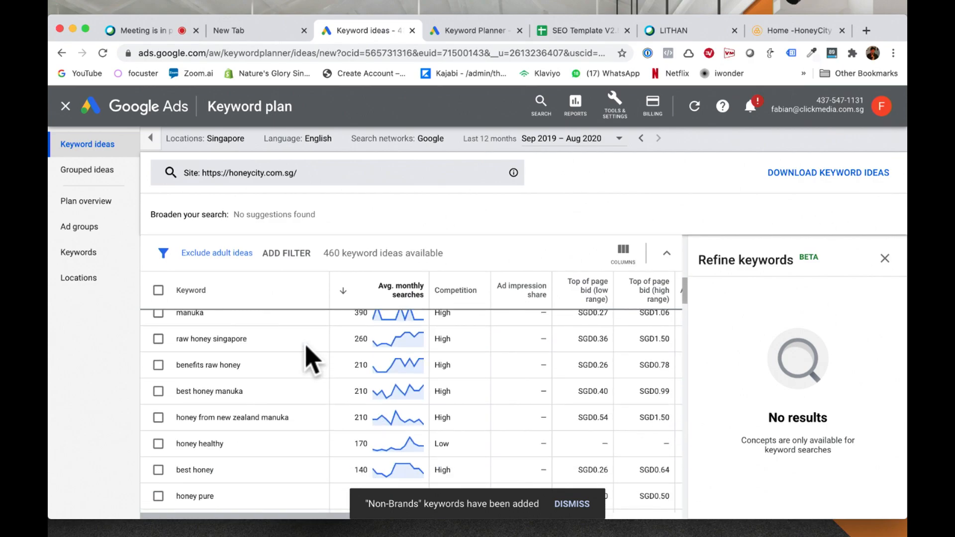
{"action": "scroll", "coordinate": [311, 359], "scroll_direction": "down", "scroll_amount": 1}
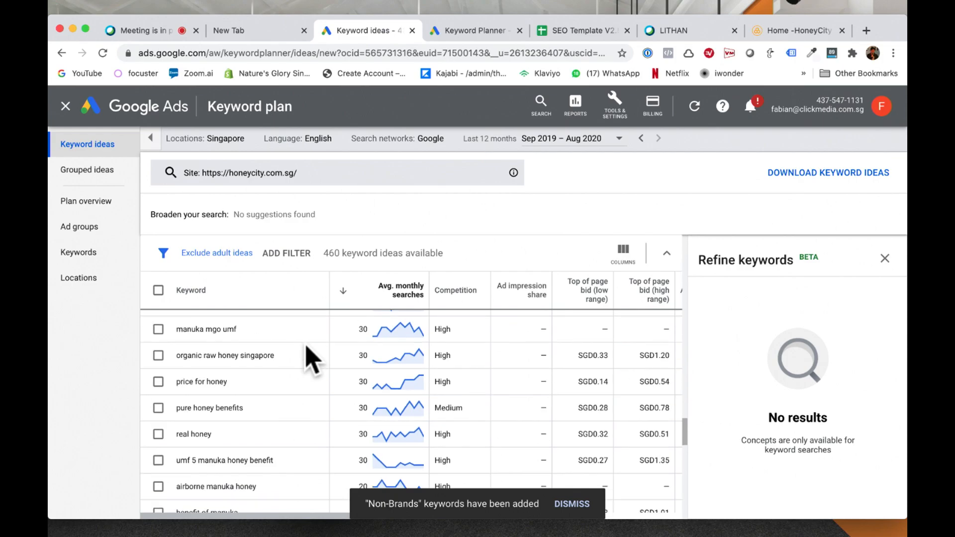